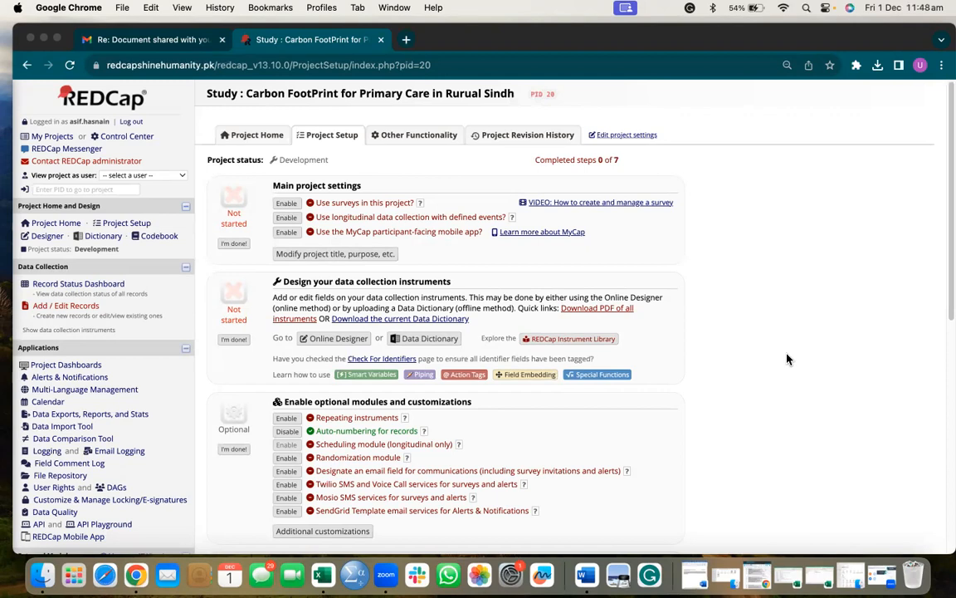
Open the project's Data Dictionary page and download the current data dictionary file
scroll(788, 359, "down", 2)
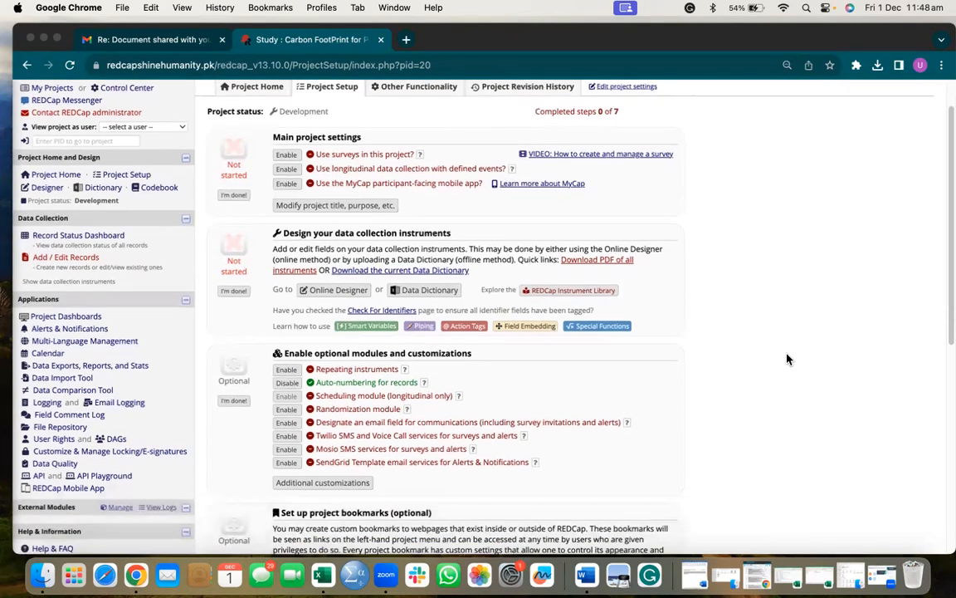
scroll(788, 359, "up", 2)
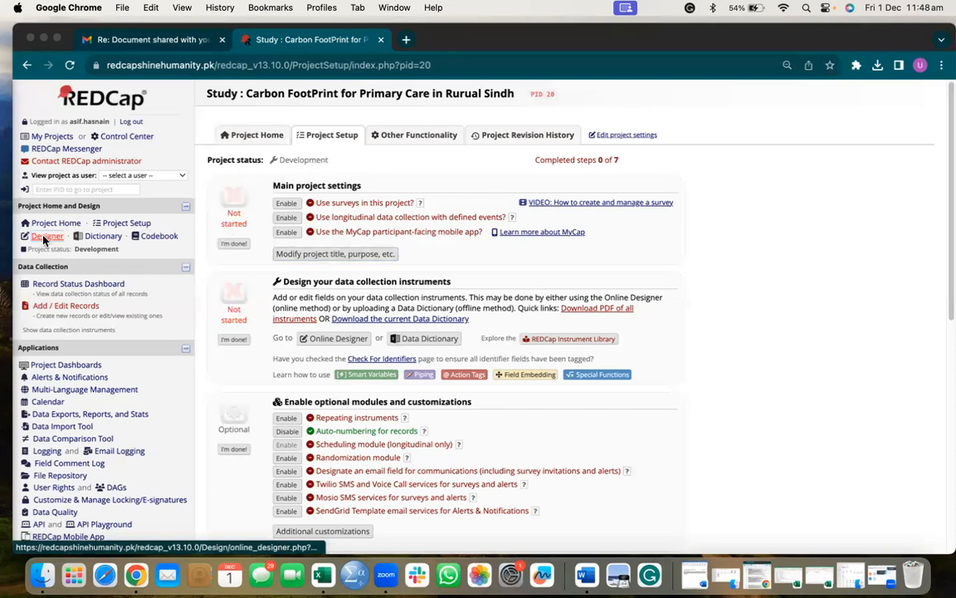
scroll(136, 291, "down", 2)
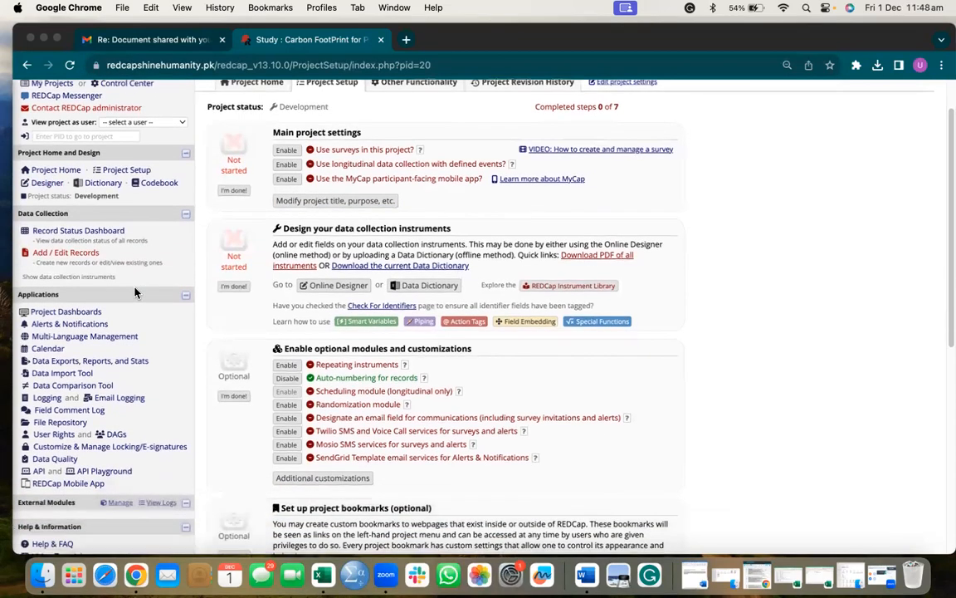
scroll(136, 290, "up", 1)
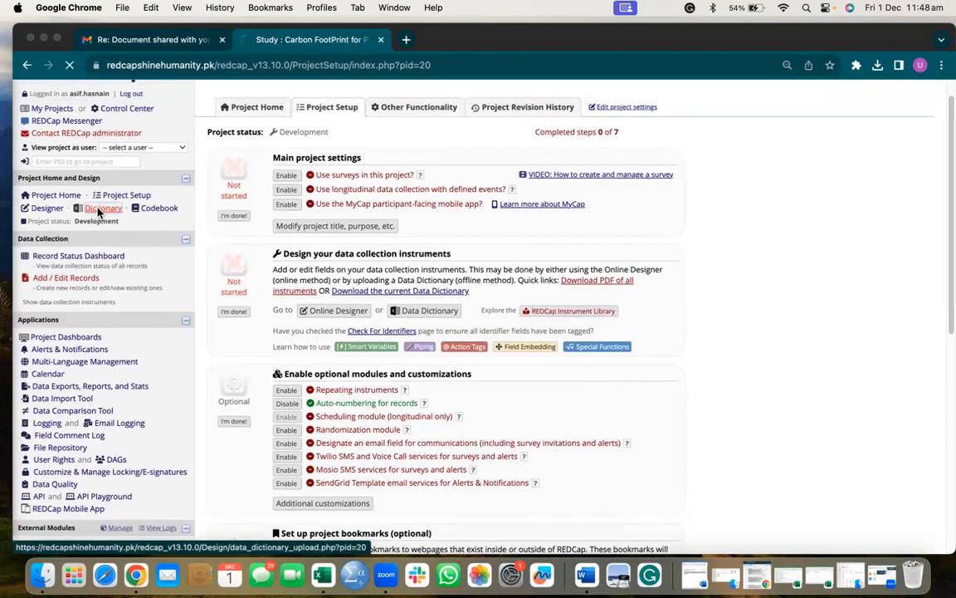
left_click(96, 211)
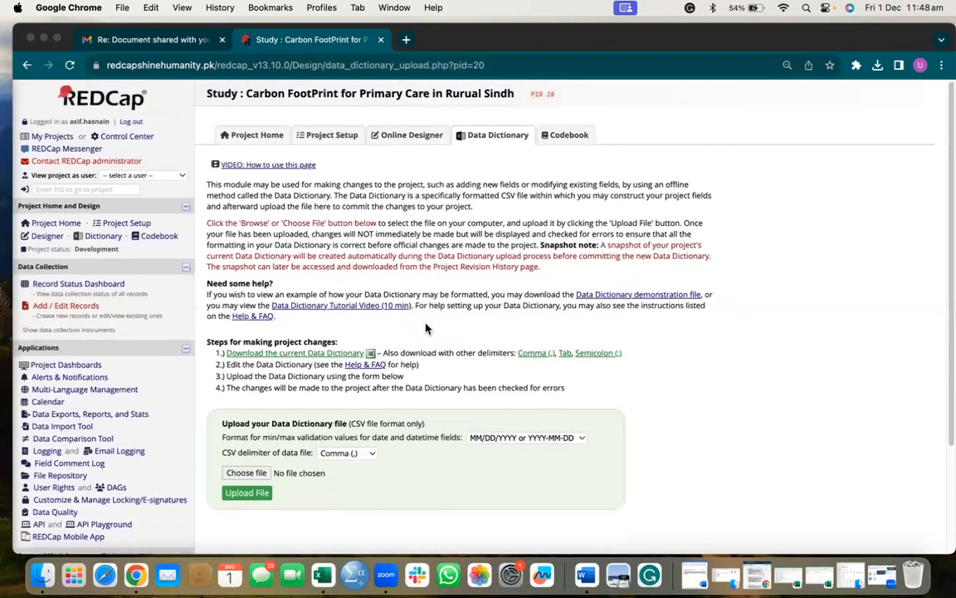
left_click(321, 357)
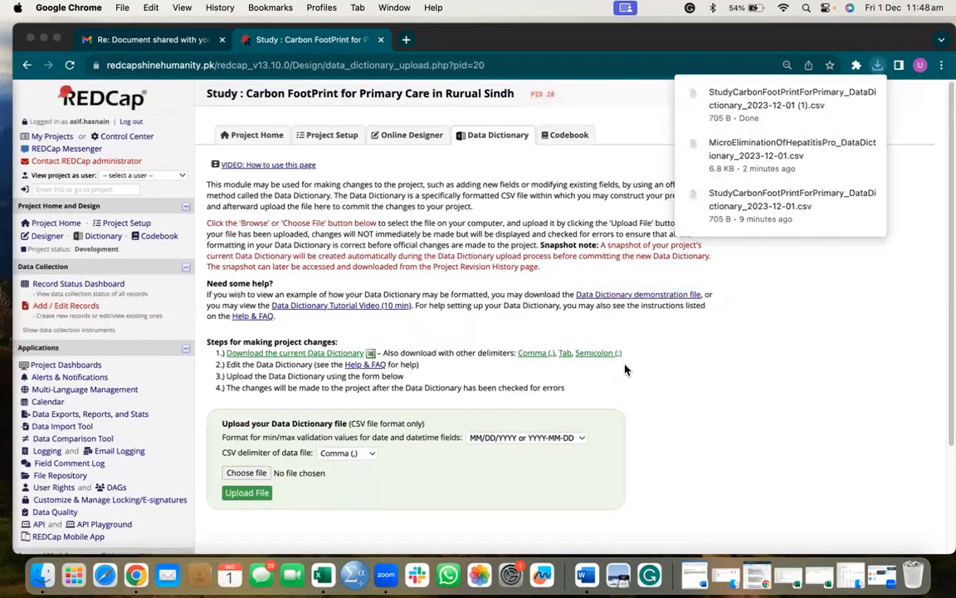
Switch to the StudyCarbonFootPrintForPrimary_DataDictionary_2023-12-01 workbook in Excel and reposition its window to show more columns
mouse_move(804, 122)
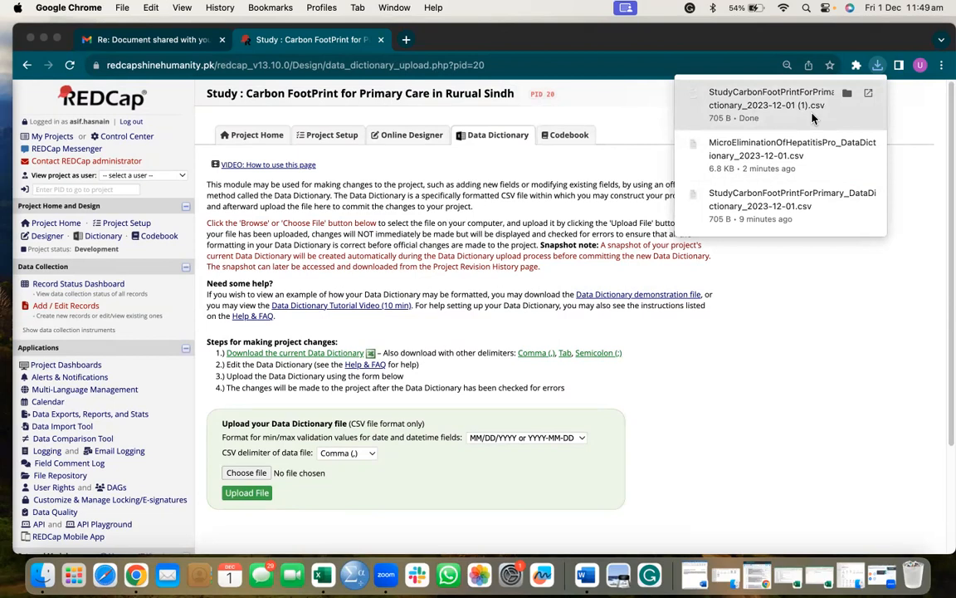
left_click(793, 335)
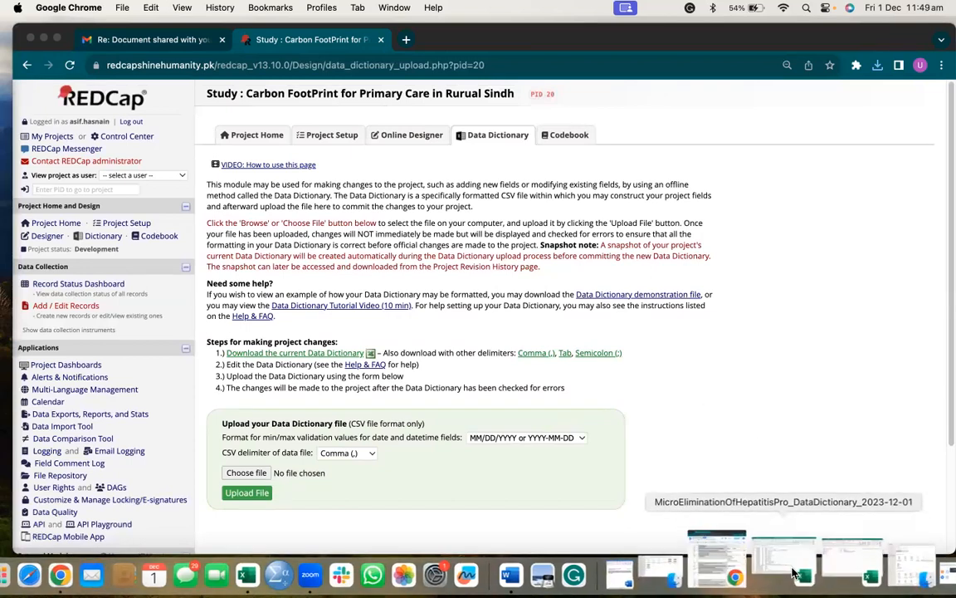
left_click(821, 570)
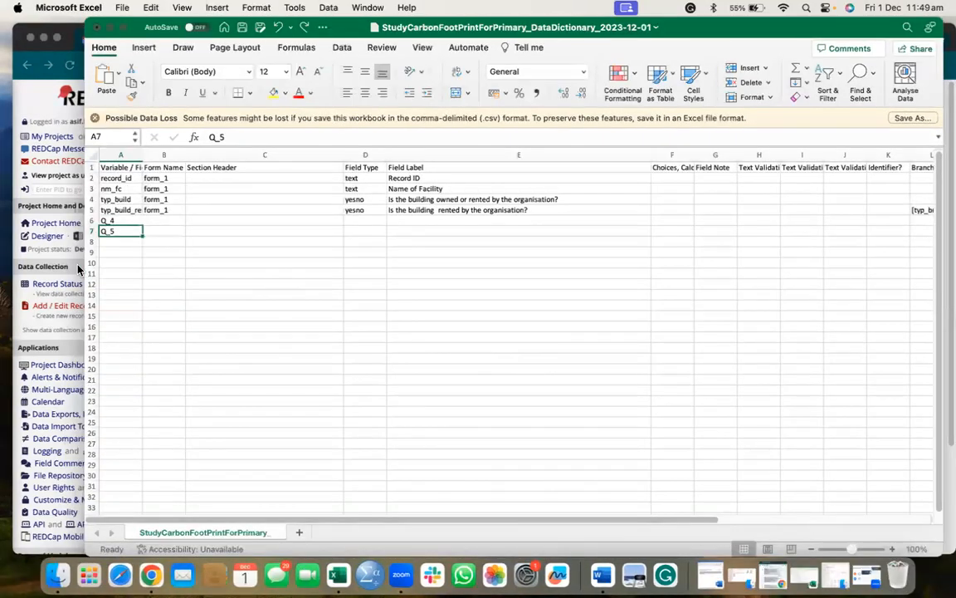
left_click_drag(6, 267, 15, 271)
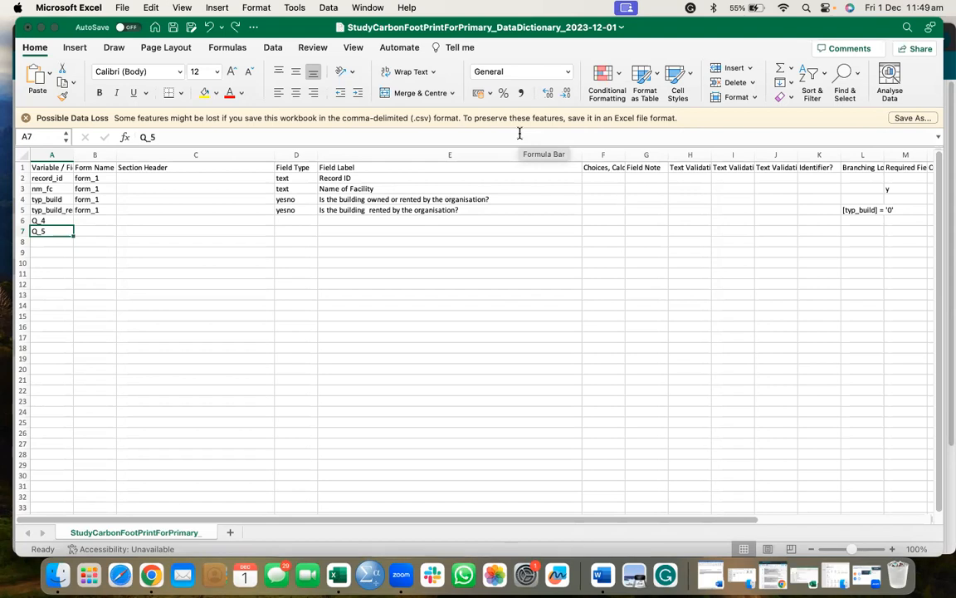
Widen the Variable / Field Name, Form Name, Field Type and Field Label columns
left_click(64, 222)
left_click(64, 230)
left_click_drag(73, 155, 169, 154)
left_click_drag(371, 156, 397, 157)
left_click_drag(658, 155, 679, 154)
Examine the Variable / Field Name column, including its header, the existing field names and the Q_4 and Q_5 entries
left_click(64, 220)
left_click_drag(64, 222, 65, 231)
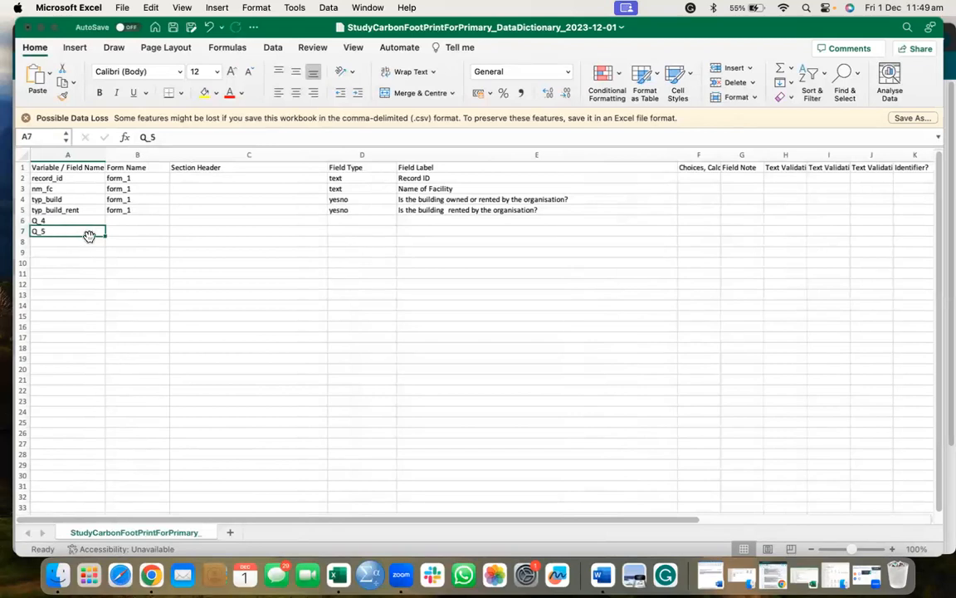
left_click(80, 221)
left_click_drag(80, 202, 79, 211)
left_click(77, 231)
left_click(82, 220)
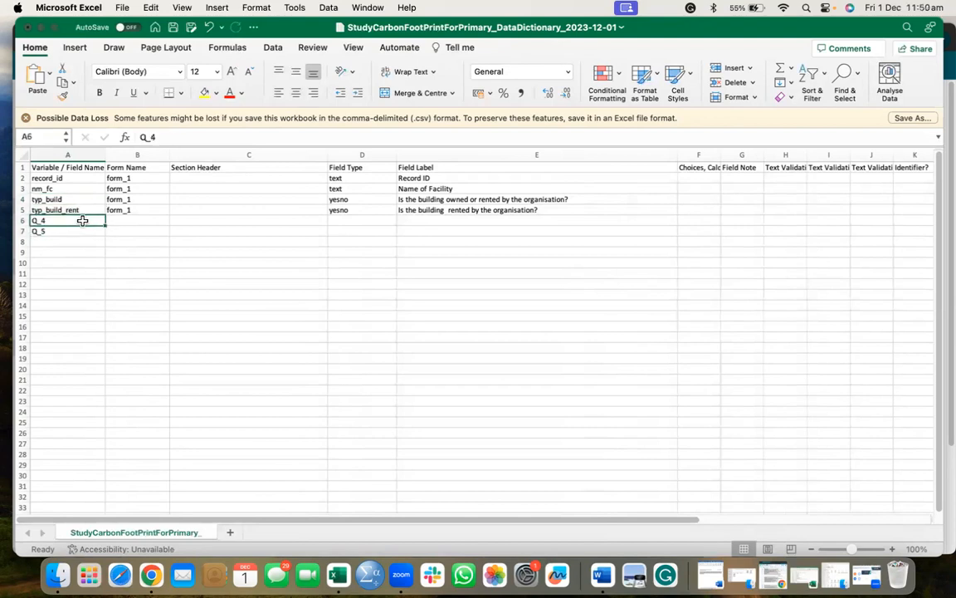
left_click(63, 179)
left_click(74, 168)
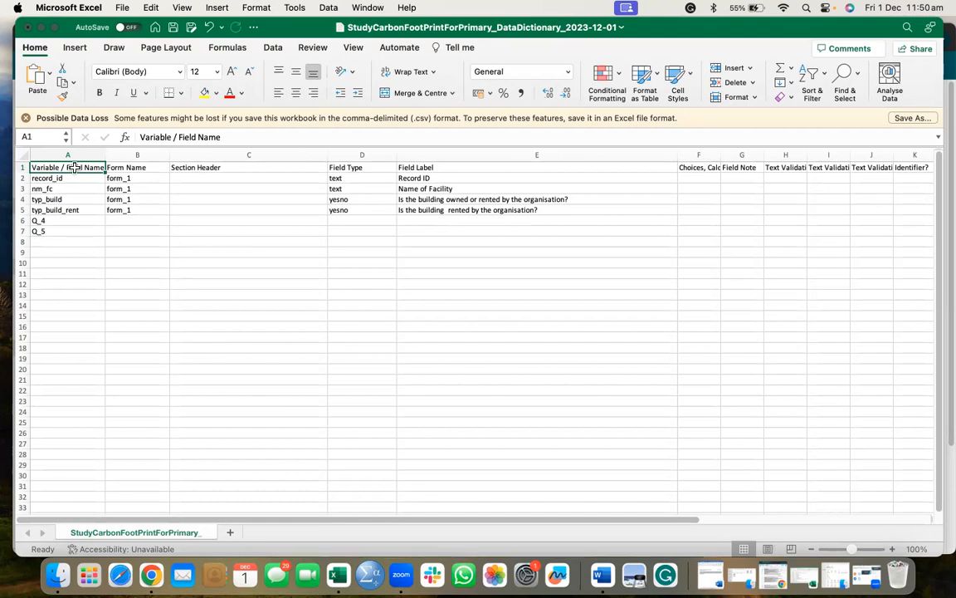
left_click(68, 232)
left_click(69, 221)
left_click(69, 230)
left_click(64, 219)
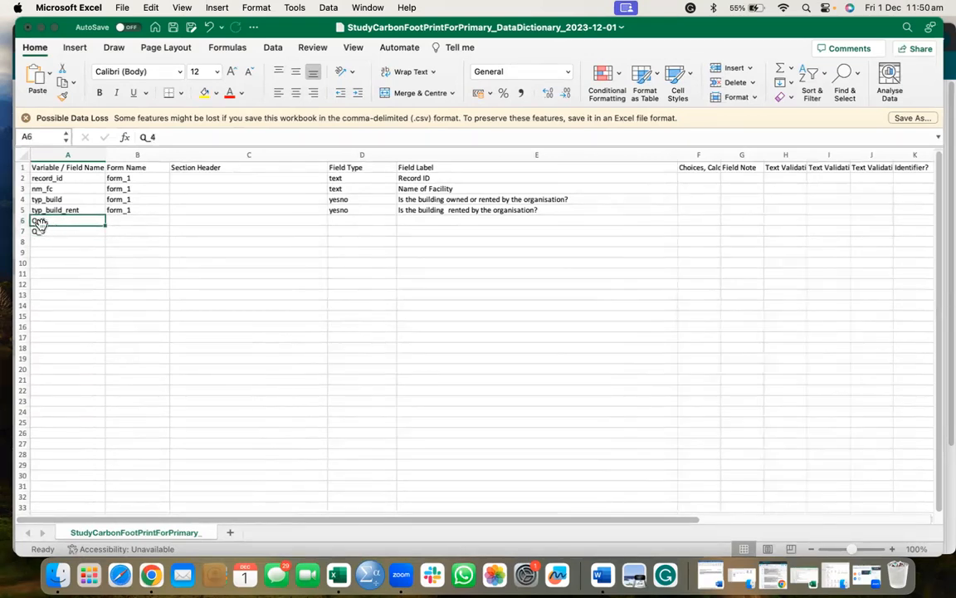
Continue the variable name series from Q_5 in A7 down to Q_54 in A56
left_click(91, 238)
left_click(99, 231)
left_click_drag(103, 236, 77, 425)
scroll(72, 318, "up", 5)
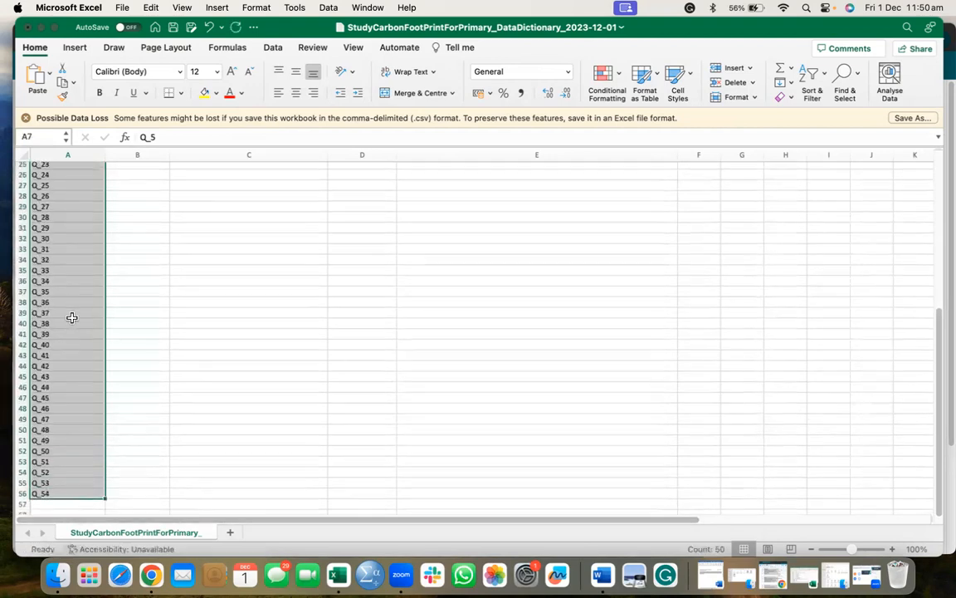
scroll(73, 318, "up", 5)
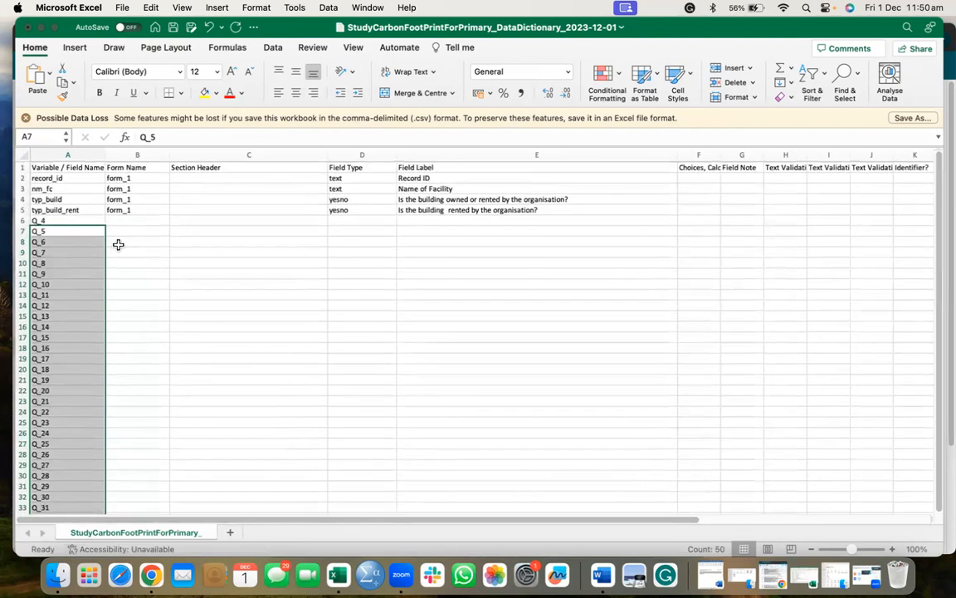
Copy the form name form_1 from B5 into the Form Name cells B6 to B56
left_click(122, 217)
left_click(134, 179)
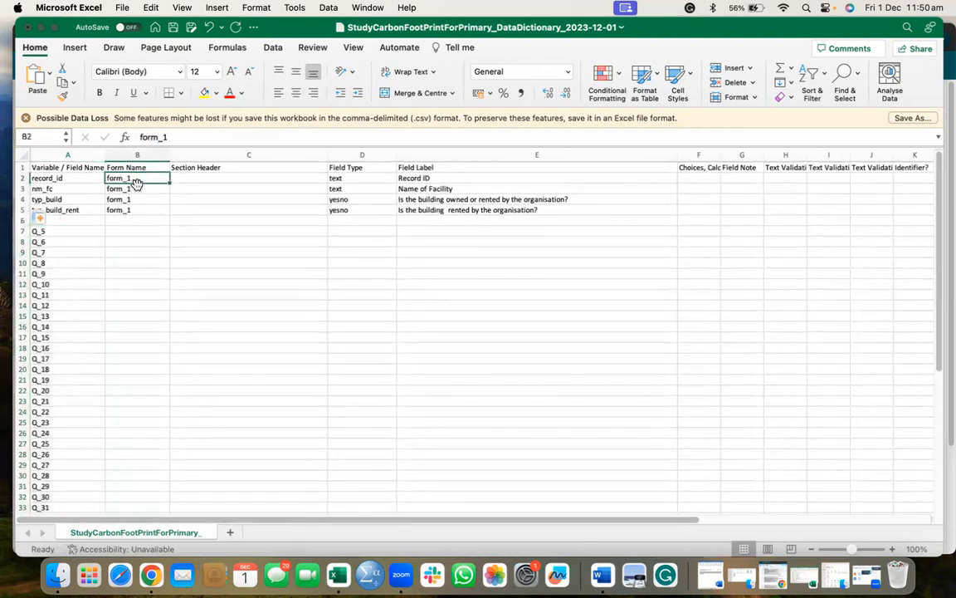
left_click(134, 210)
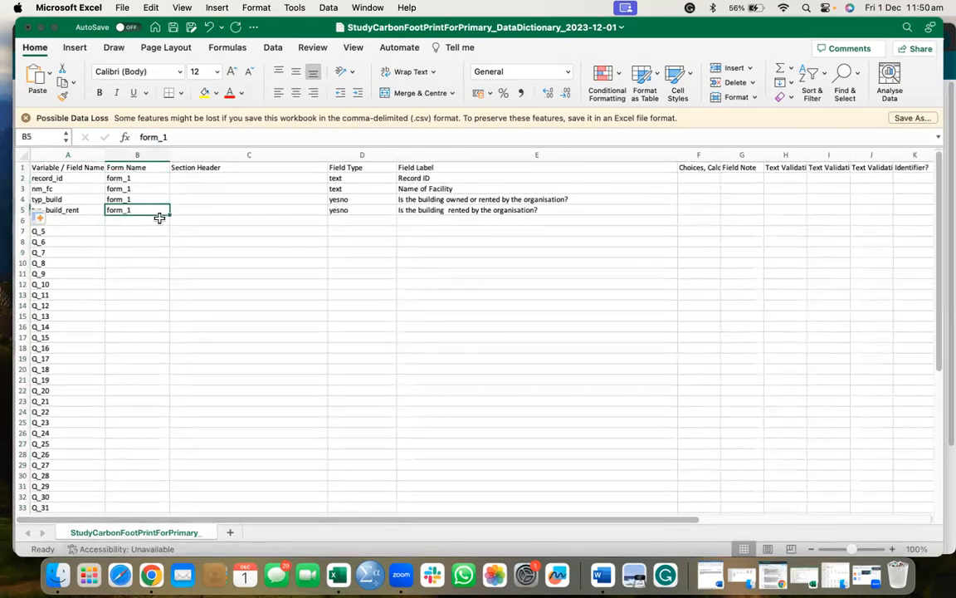
mouse_move(170, 216)
left_mouse_down()
mouse_move(170, 229)
mouse_move(169, 213)
left_mouse_up()
left_click(148, 231)
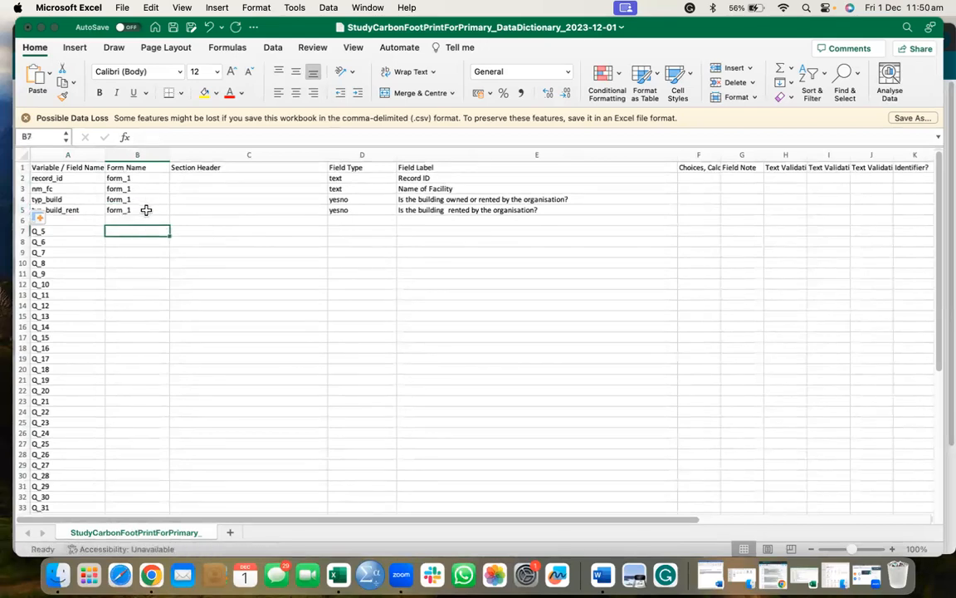
left_click(146, 210)
key("cmd+c")
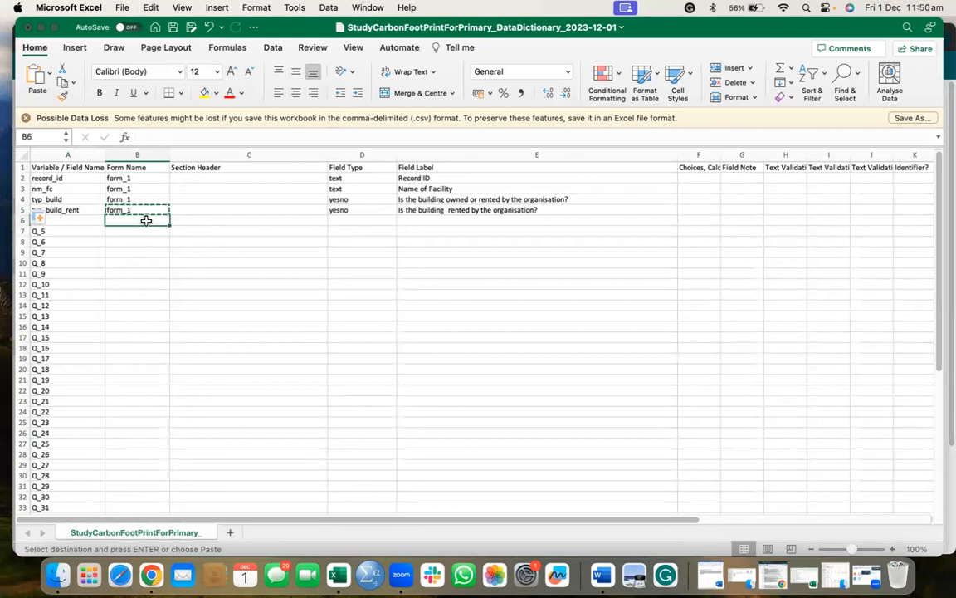
left_click_drag(145, 220, 139, 487)
key("cmd+v")
scroll(213, 295, "up", 10)
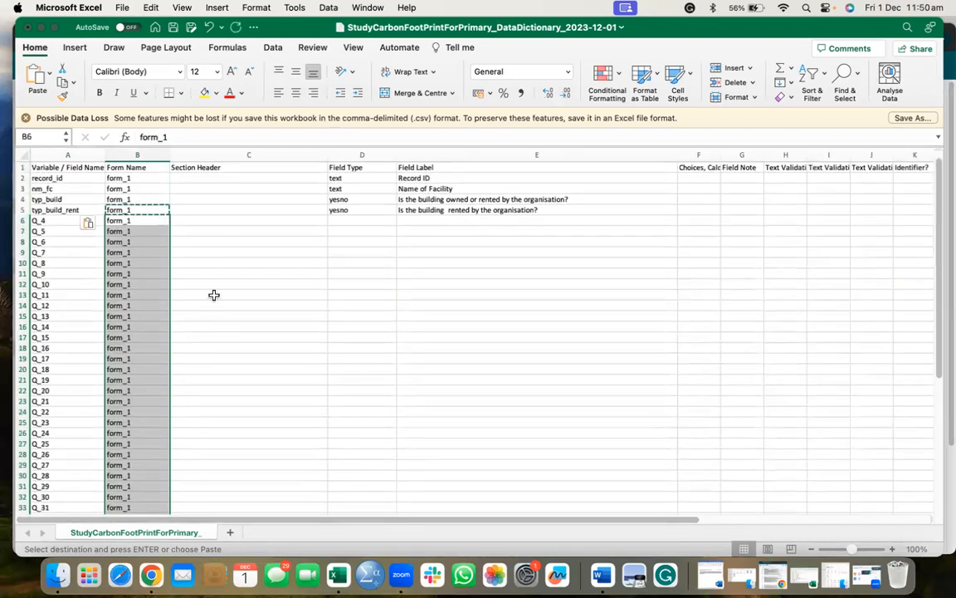
left_click(230, 239)
key("Escape")
Switch to the formal Proforma document in Google Docs and copy the question texts from question 4 through question 49
left_click(355, 220)
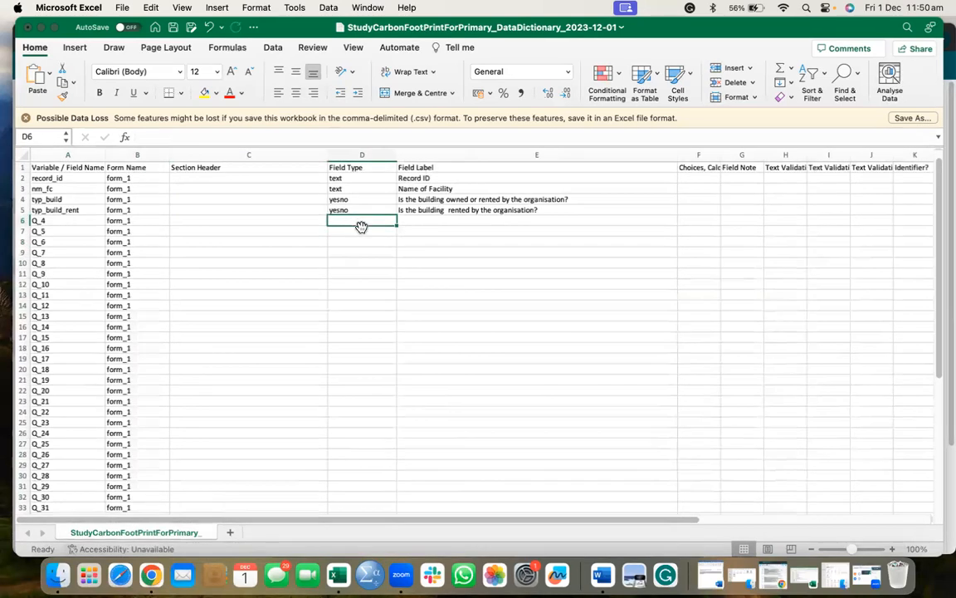
left_click(442, 221)
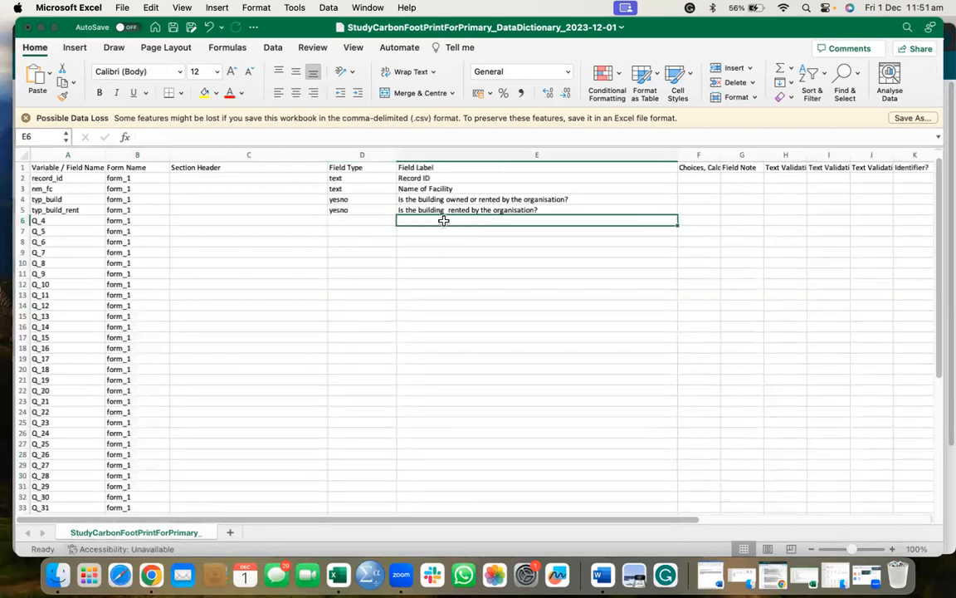
left_click(770, 568)
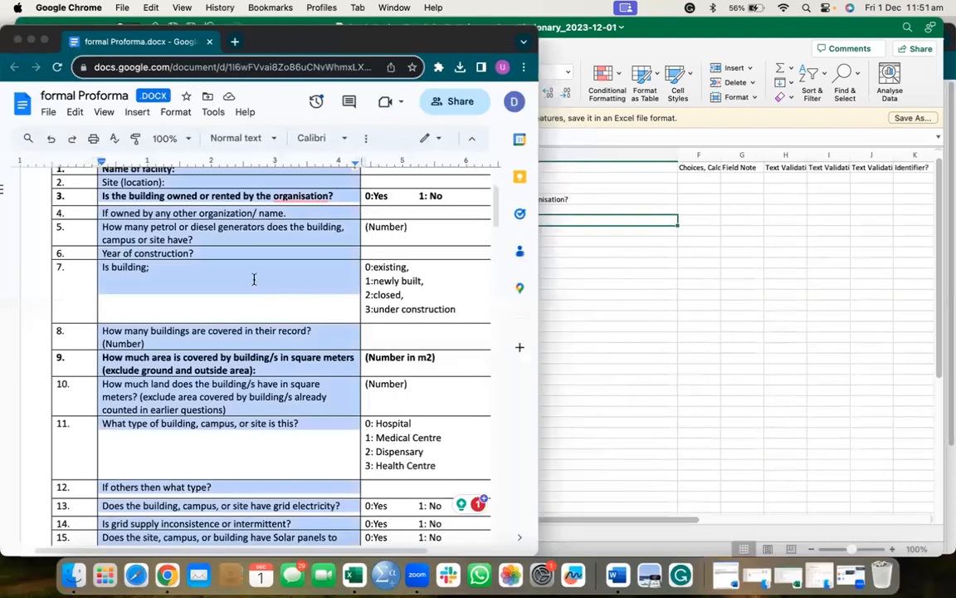
left_click(254, 279)
scroll(252, 270, "up", 3)
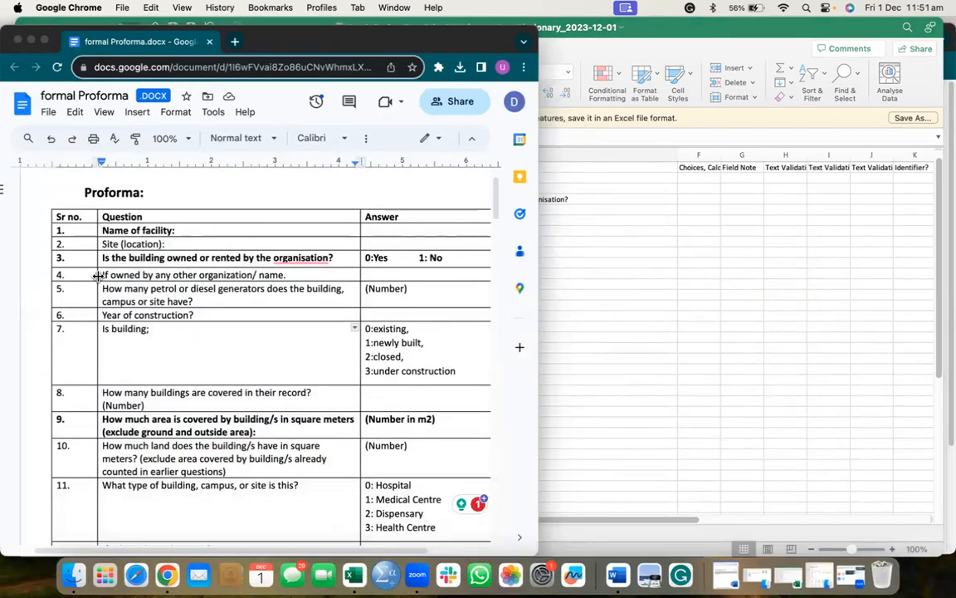
scroll(116, 299, "down", 2)
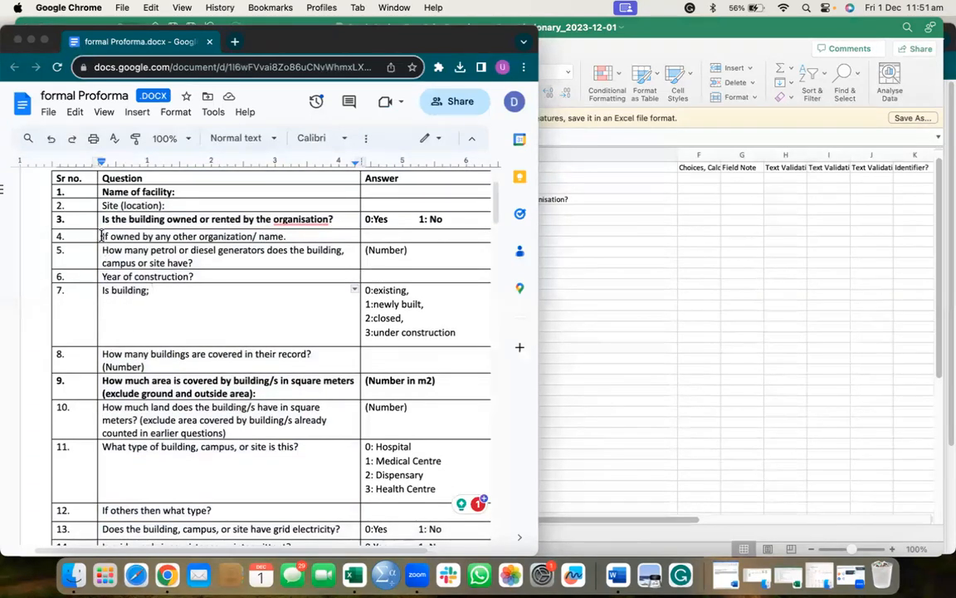
left_click_drag(101, 236, 211, 382)
left_click_drag(212, 428, 218, 581)
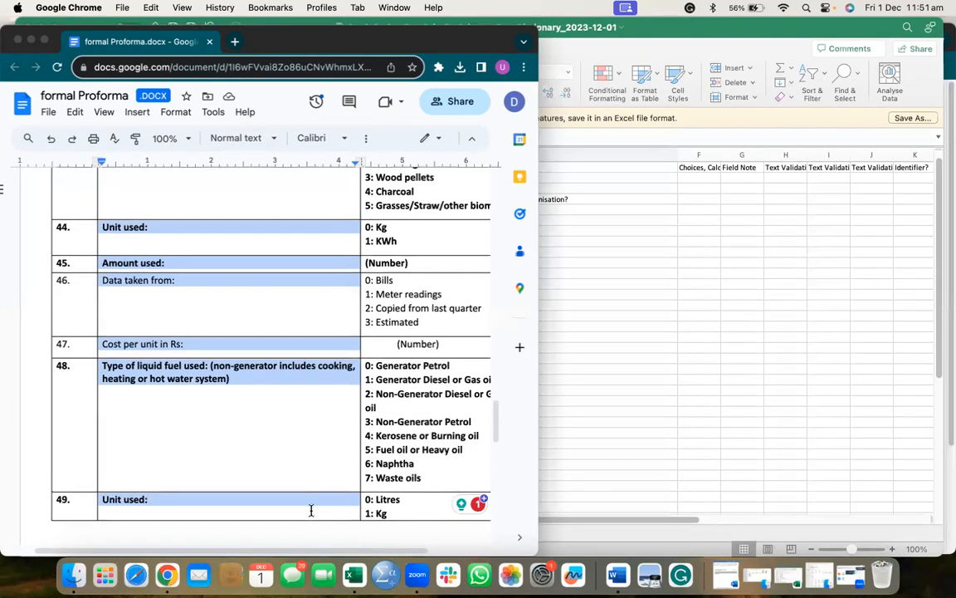
scroll(191, 362, "down", 8)
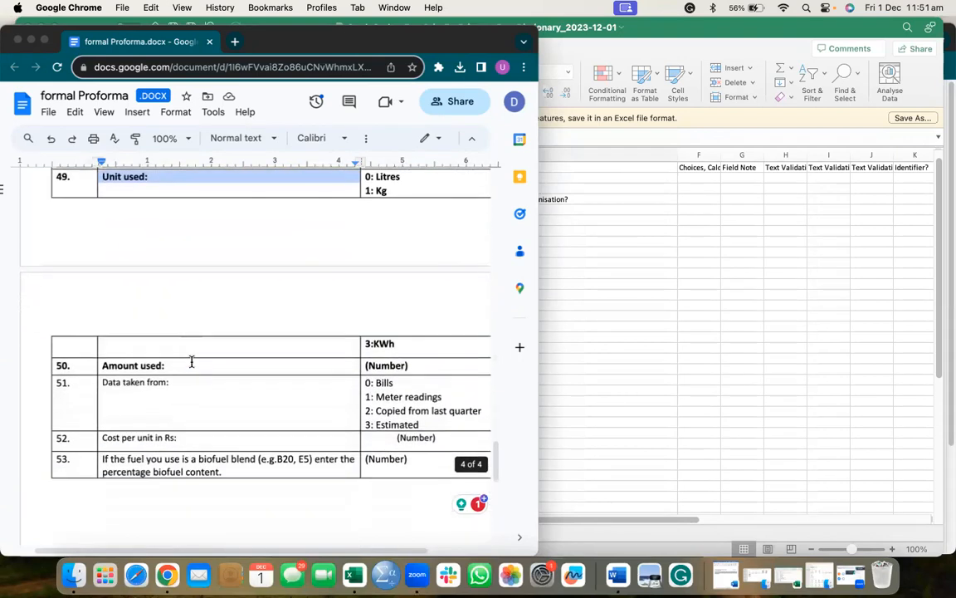
scroll(191, 362, "up", 3)
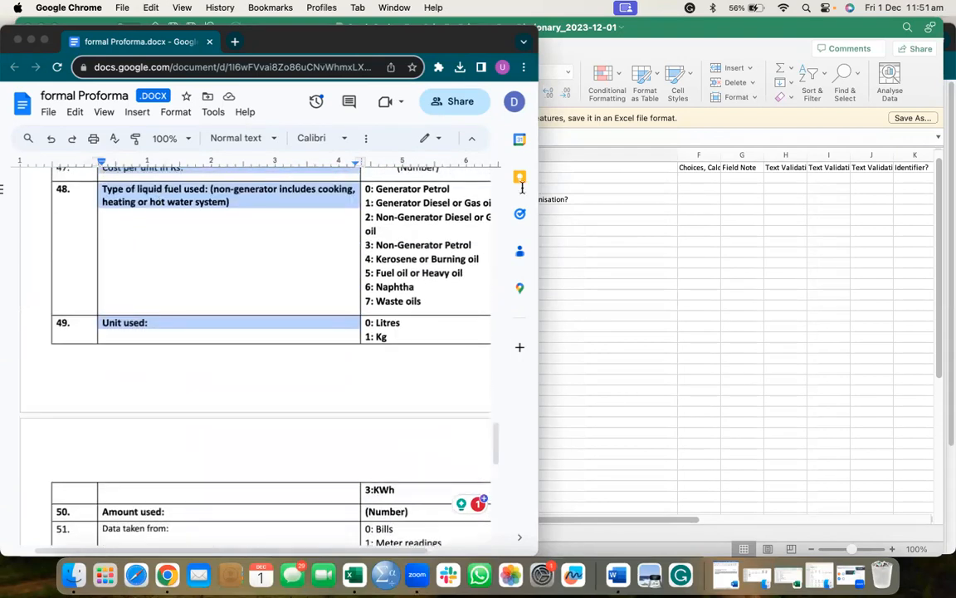
Paste the copied questions into the Excel data dictionary's Field Label column from E6 down, and widen that column to fit the text
left_click(558, 218)
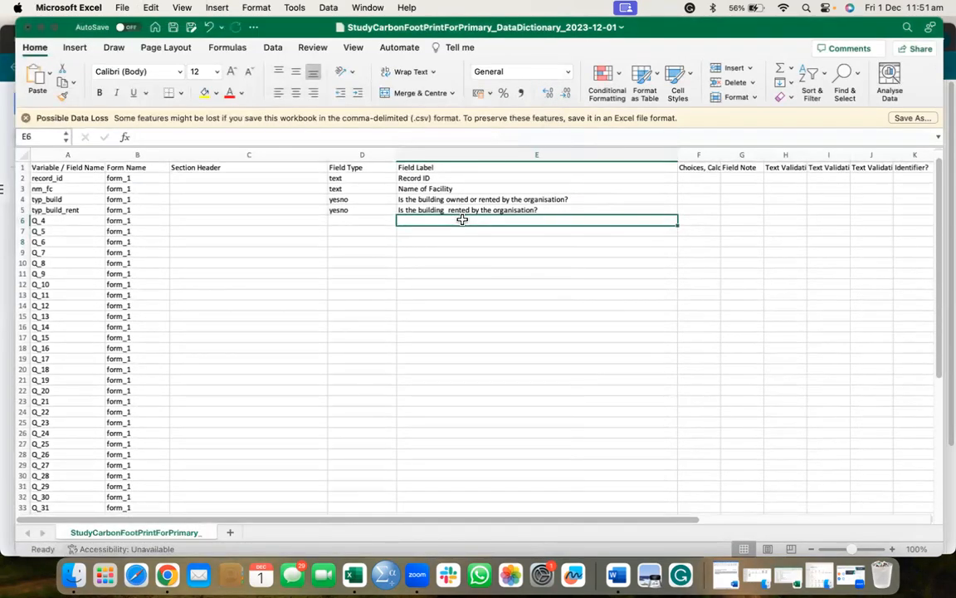
key("super+v")
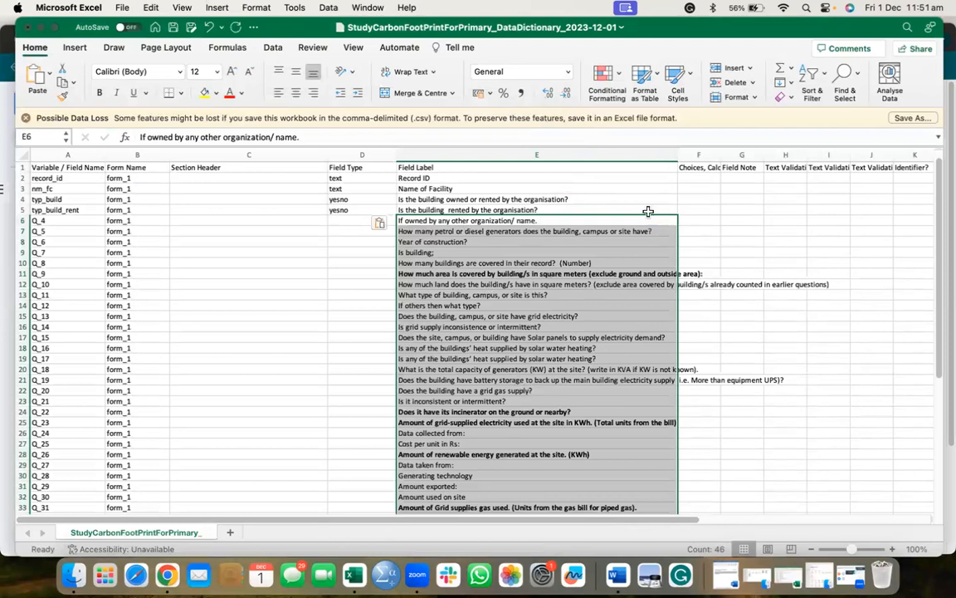
left_click_drag(680, 160, 830, 162)
left_click(600, 296)
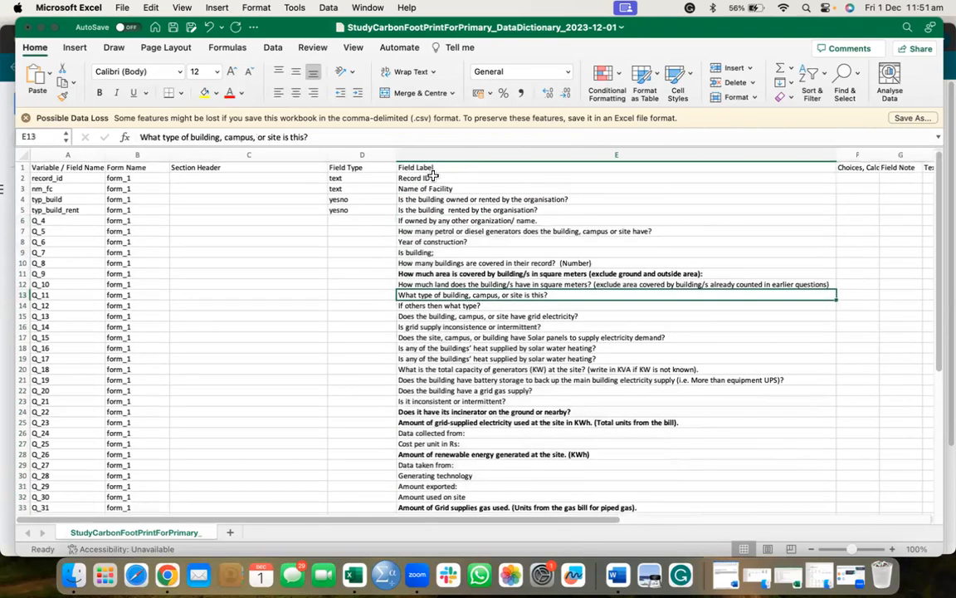
scroll(483, 286, "down", 11)
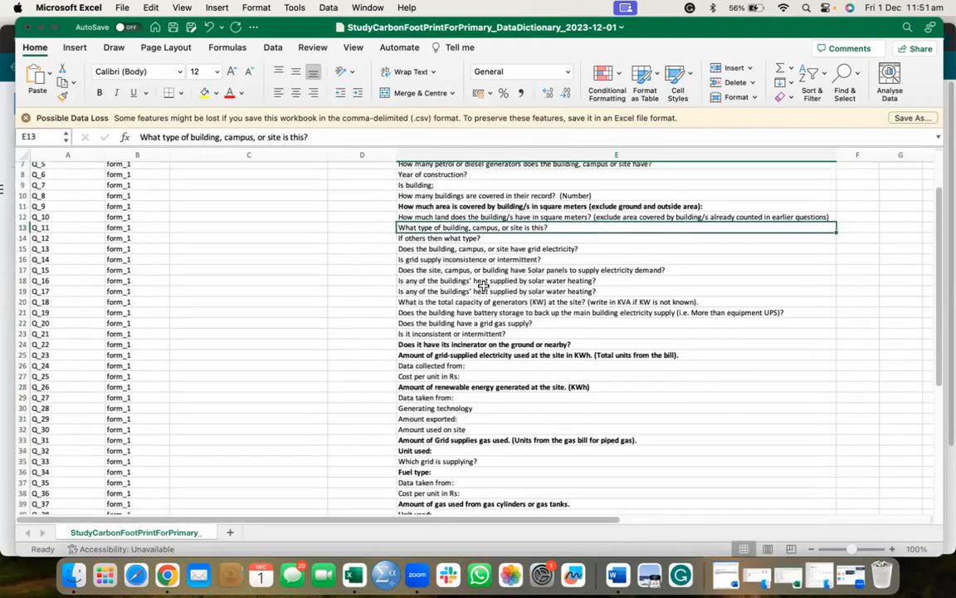
scroll(477, 295, "up", 6)
scroll(467, 304, "down", 3)
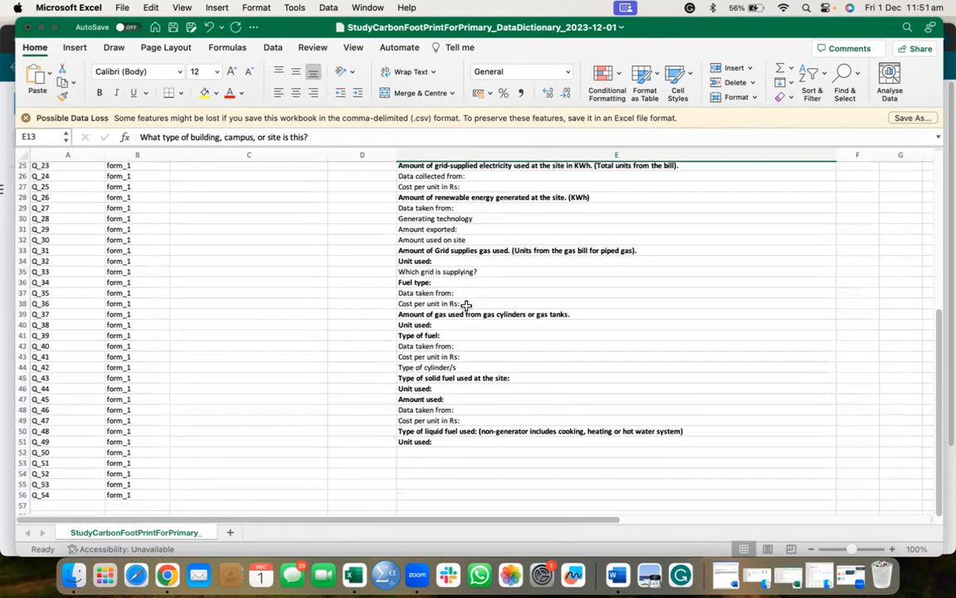
scroll(466, 304, "down", 2)
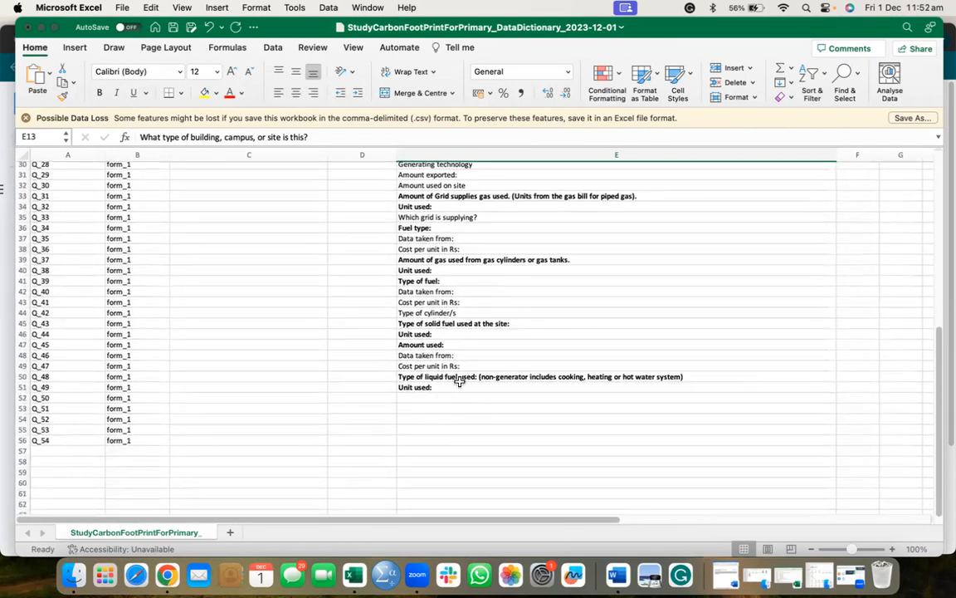
Widen column F so its full heading Choices, Calculations, OR Slider Labels can be read
scroll(459, 381, "up", 10)
scroll(459, 381, "right", 1)
scroll(459, 381, "right", 3)
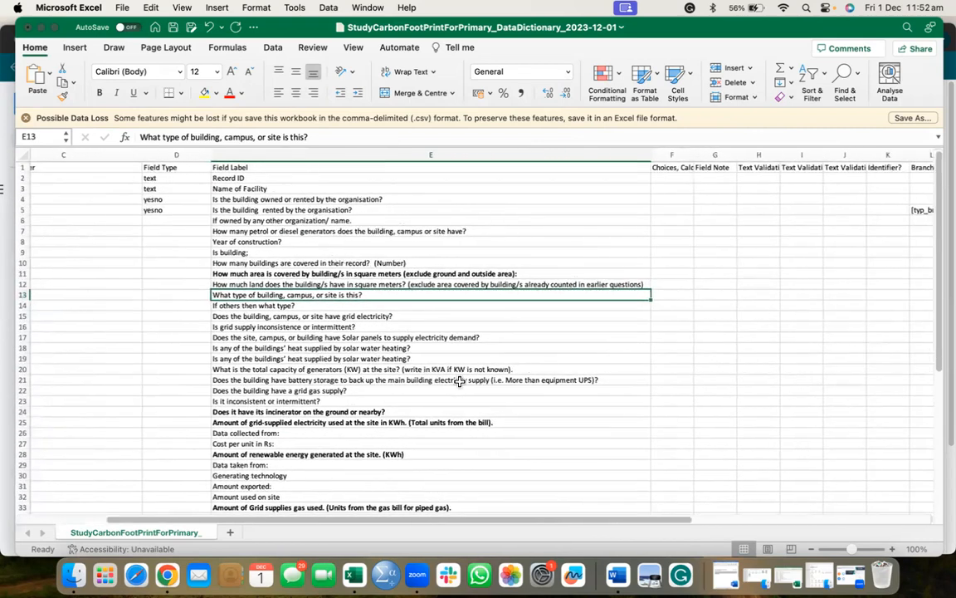
scroll(459, 382, "right", 3)
left_click_drag(569, 154, 612, 155)
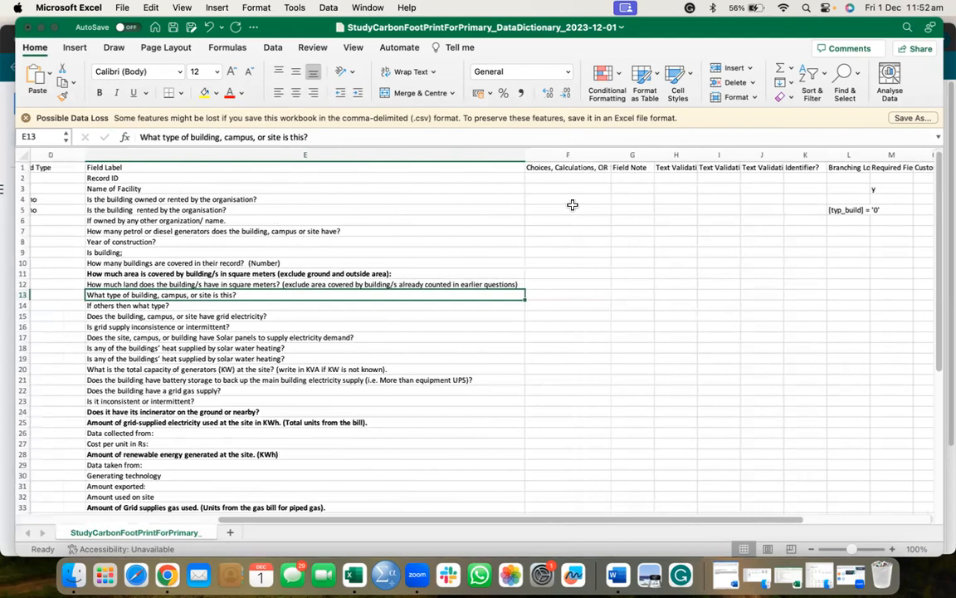
left_click_drag(609, 154, 656, 178)
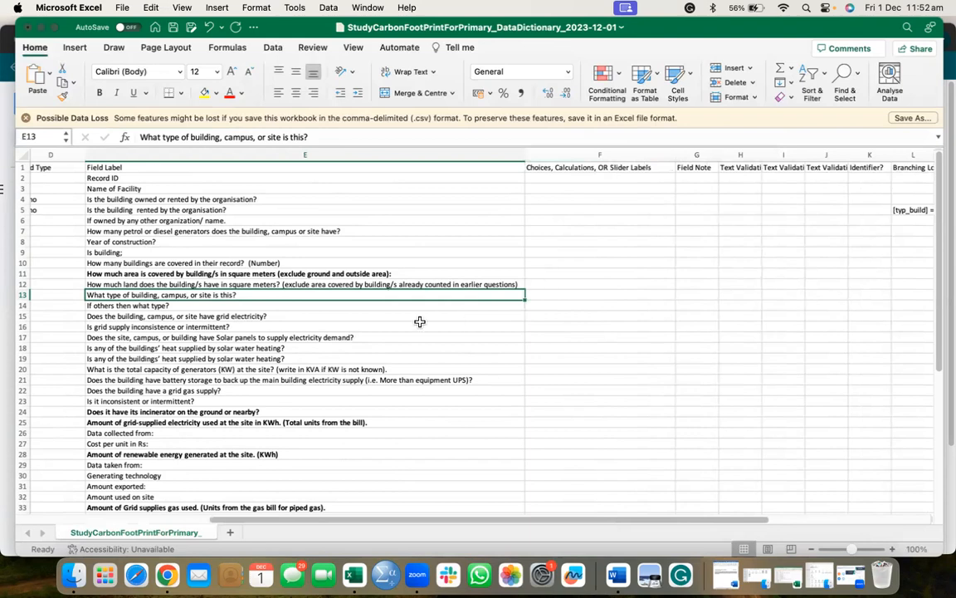
Widen the Required Field? column M and the Branching Logic column L to fit their full headings
scroll(420, 321, "right", 5)
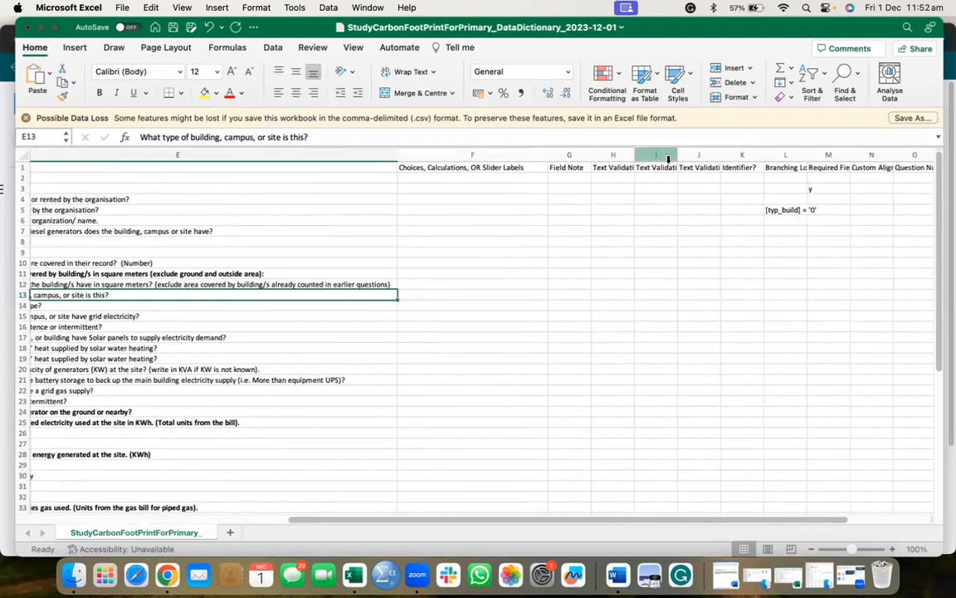
scroll(762, 175, "right", 3)
left_click_drag(782, 155, 822, 154)
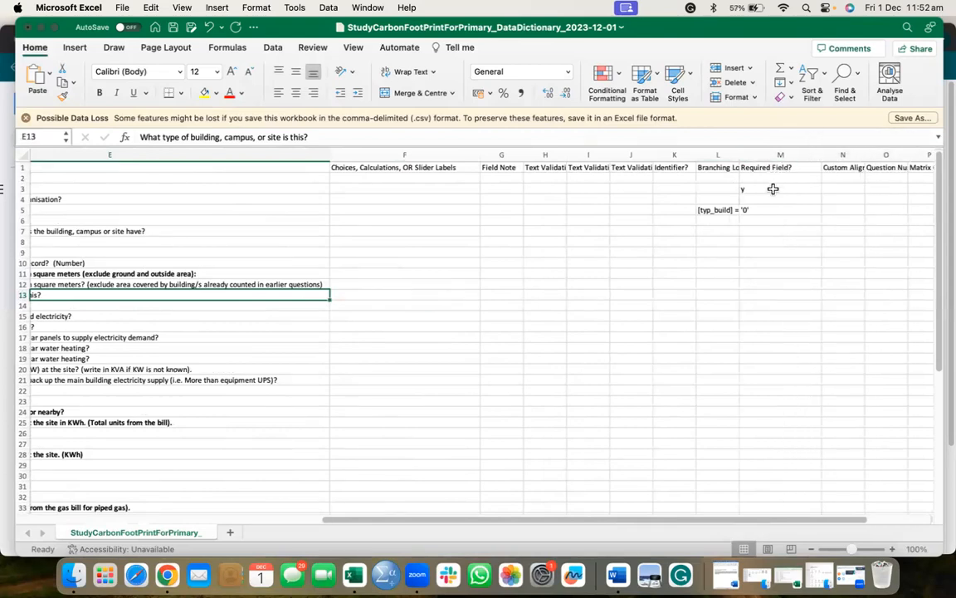
left_click(773, 189)
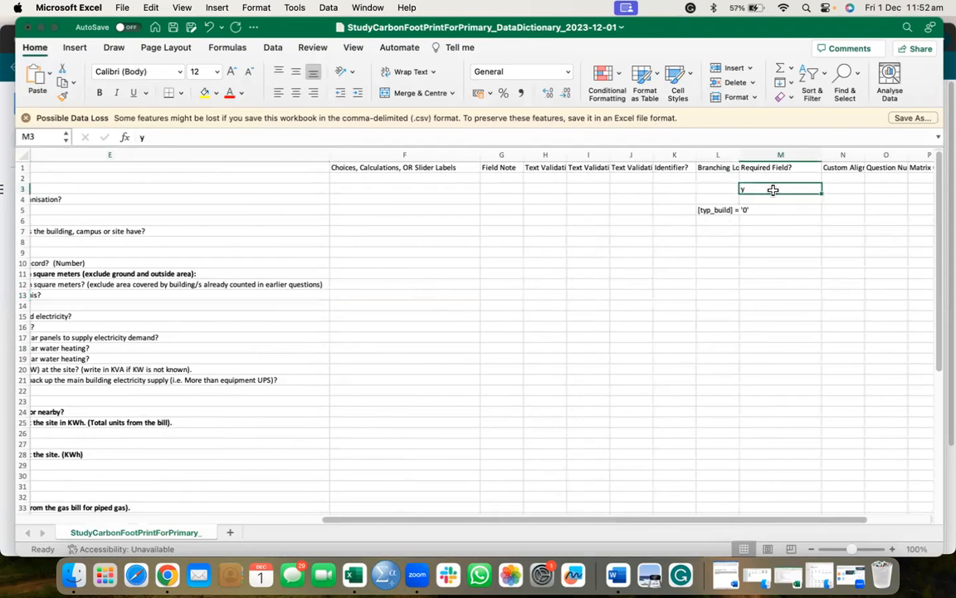
left_click(775, 274)
left_click(776, 244)
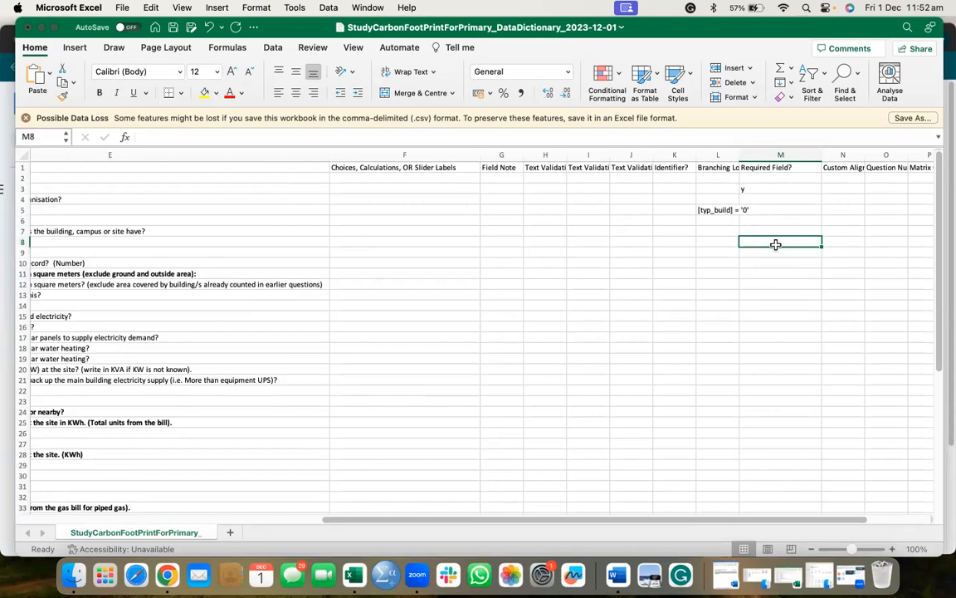
left_click_drag(739, 155, 826, 155)
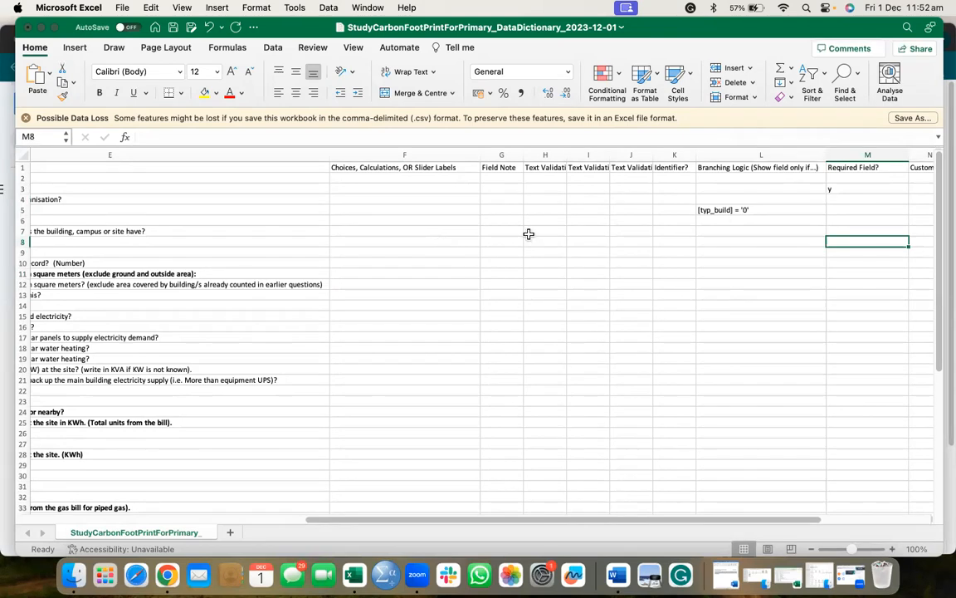
Examine the branching logic in L5 and trace it along row 5 to the variable, field type and field label it belongs to
left_click(730, 209)
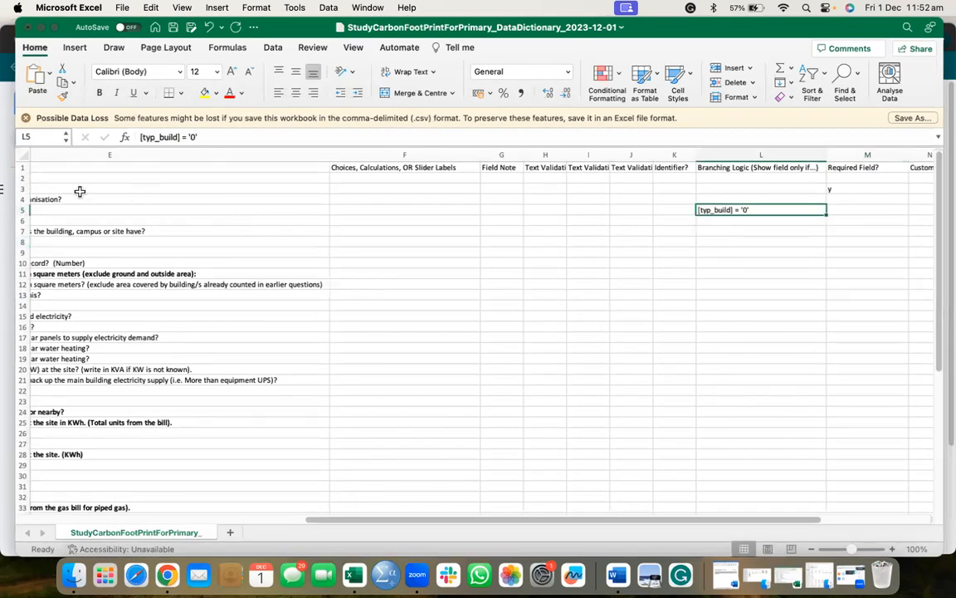
left_click(22, 209)
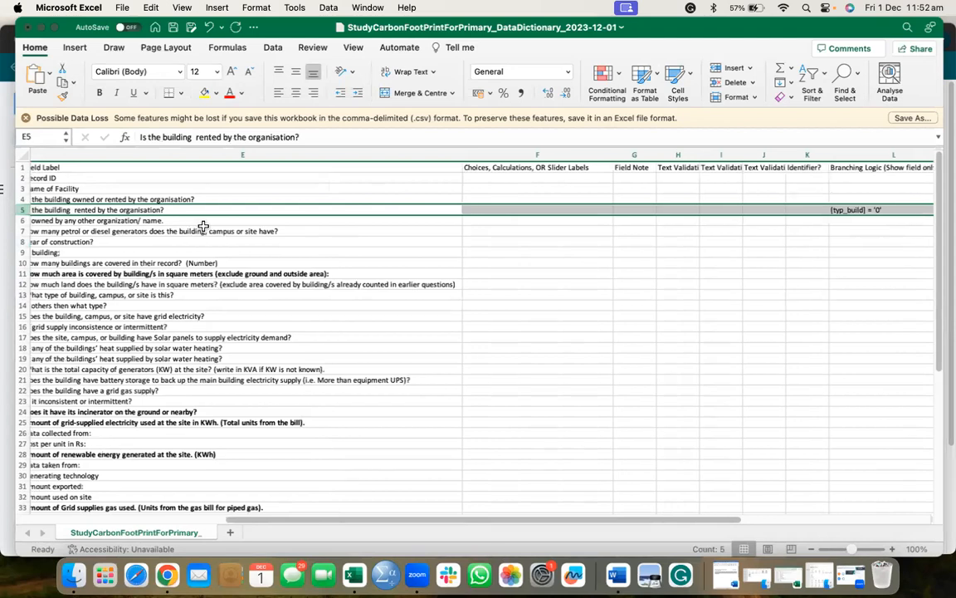
scroll(203, 226, "right", 5)
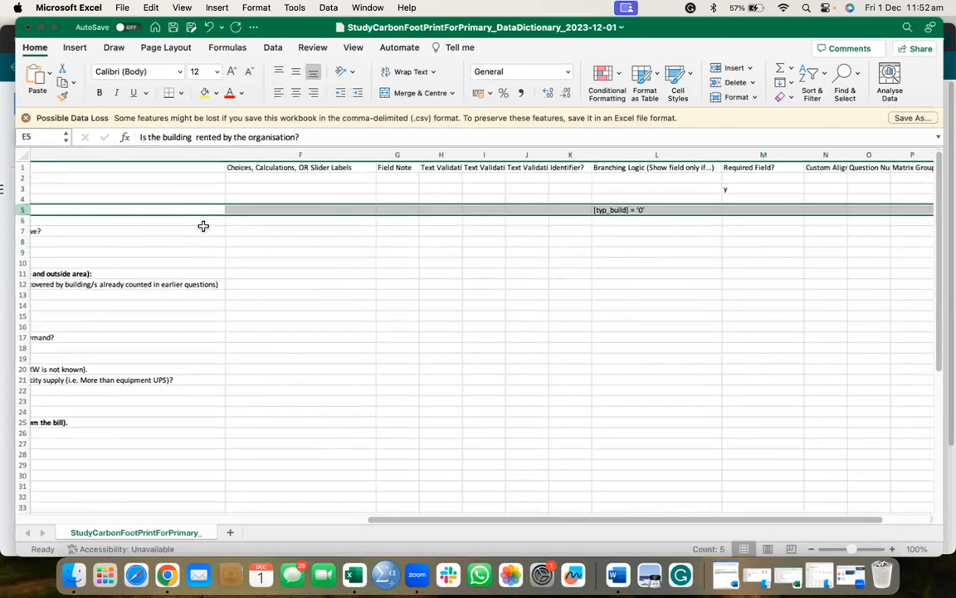
scroll(204, 226, "left", 5)
scroll(261, 239, "left", 5)
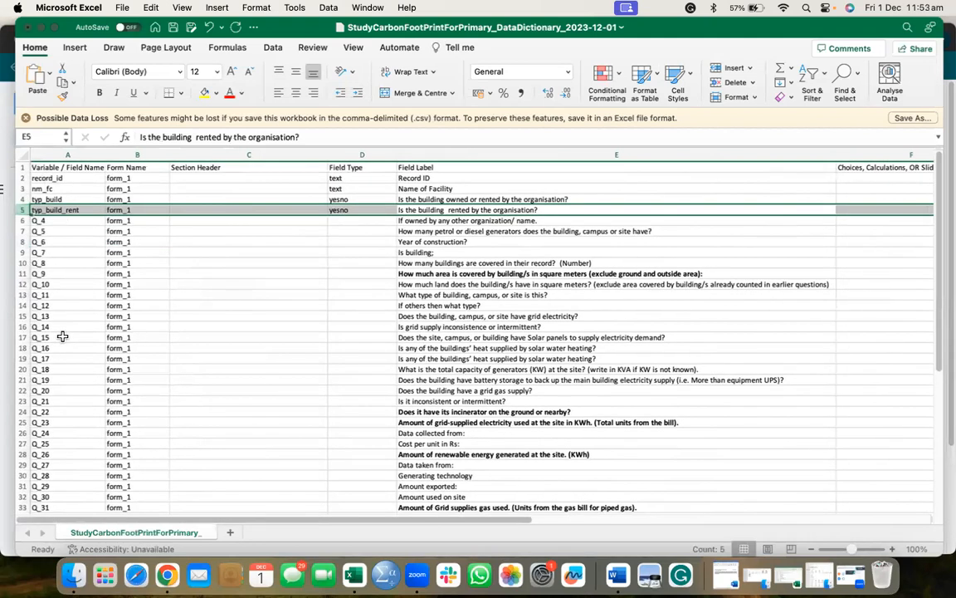
scroll(359, 239, "right", 3)
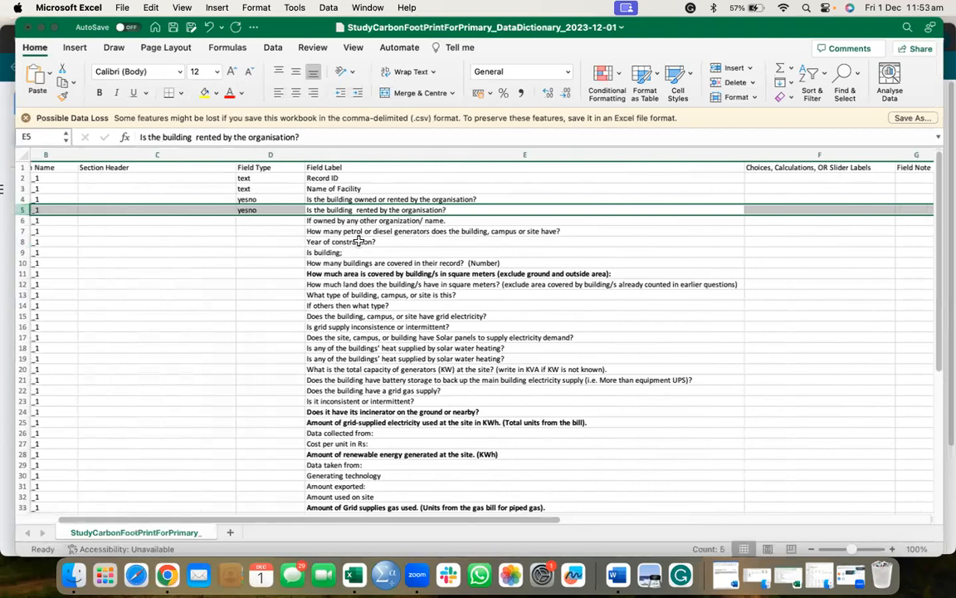
Review the Field Type column against the field labels, comparing the filled rows with the empty cells from D6 down
left_click(262, 221)
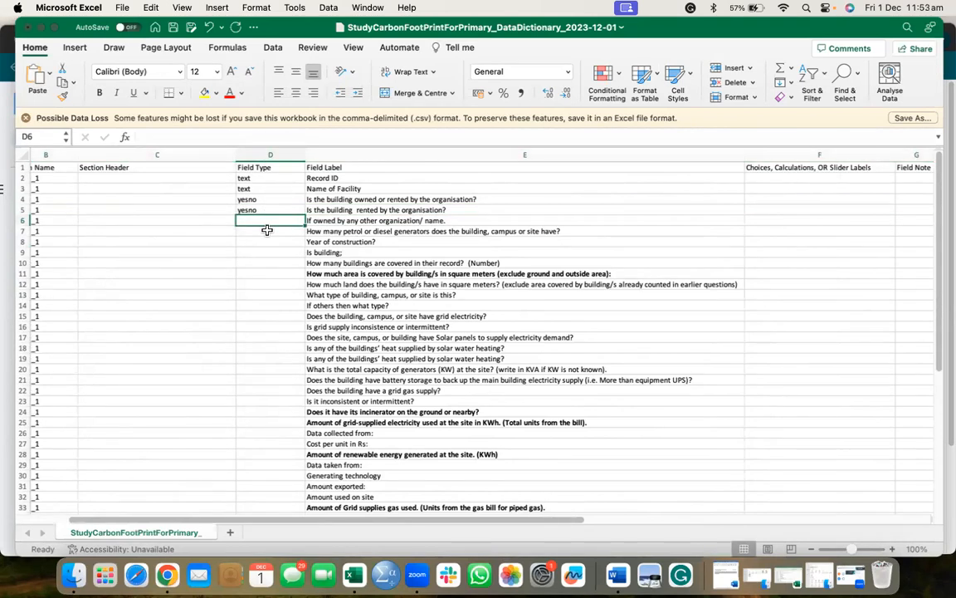
left_click(261, 179)
left_click(262, 200)
left_click(271, 221)
left_click(271, 249)
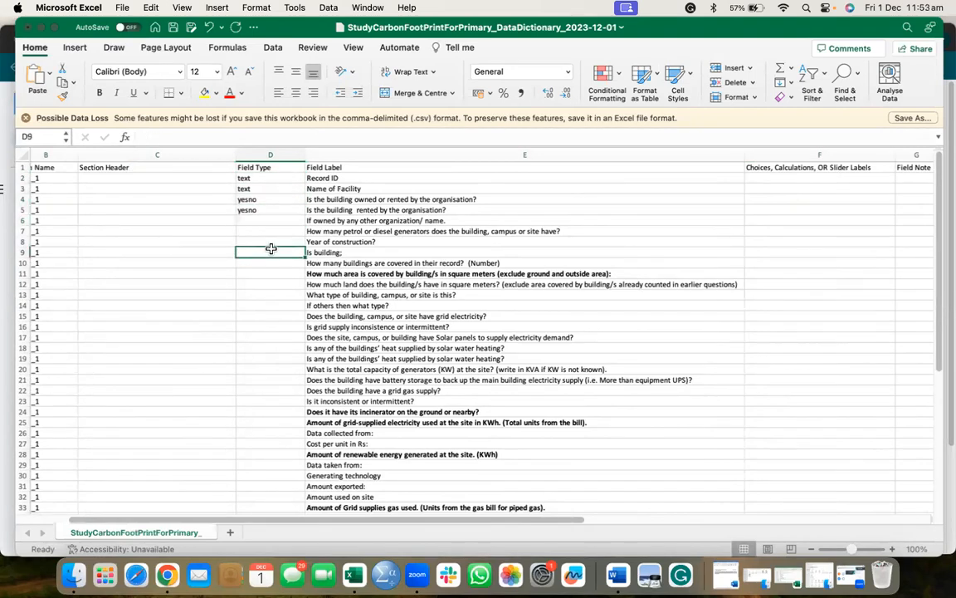
scroll(776, 263, "right", 2)
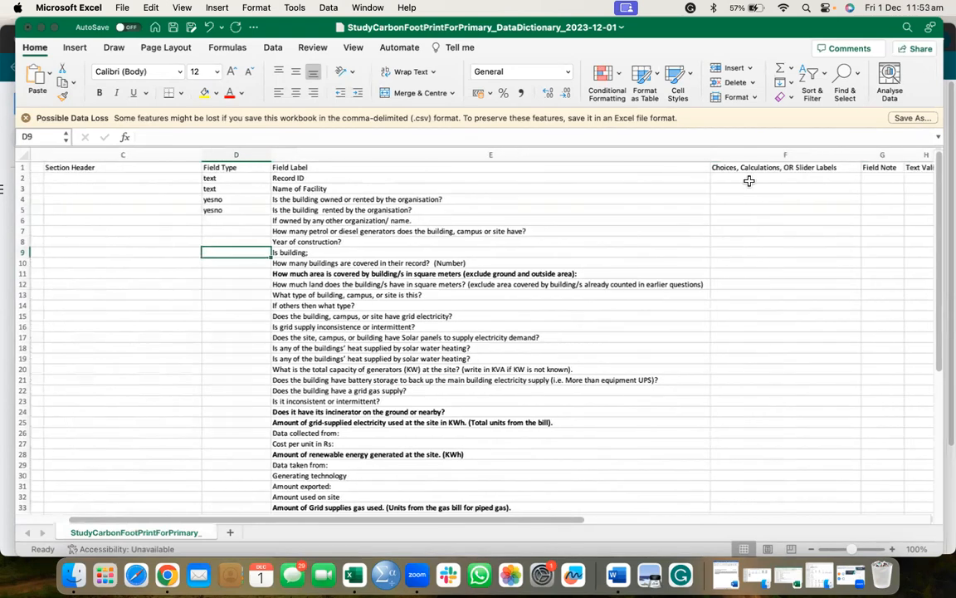